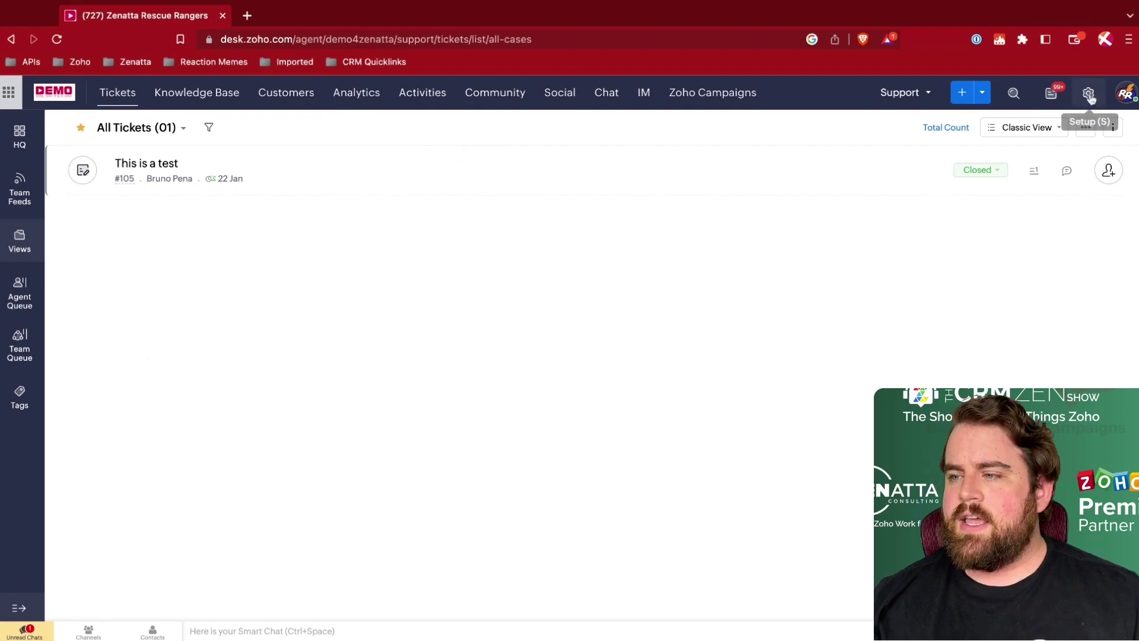
Step: Go to Setup > Departments to view the Support and Internal departments
{"action": "left_click", "coordinate": [1089, 94]}
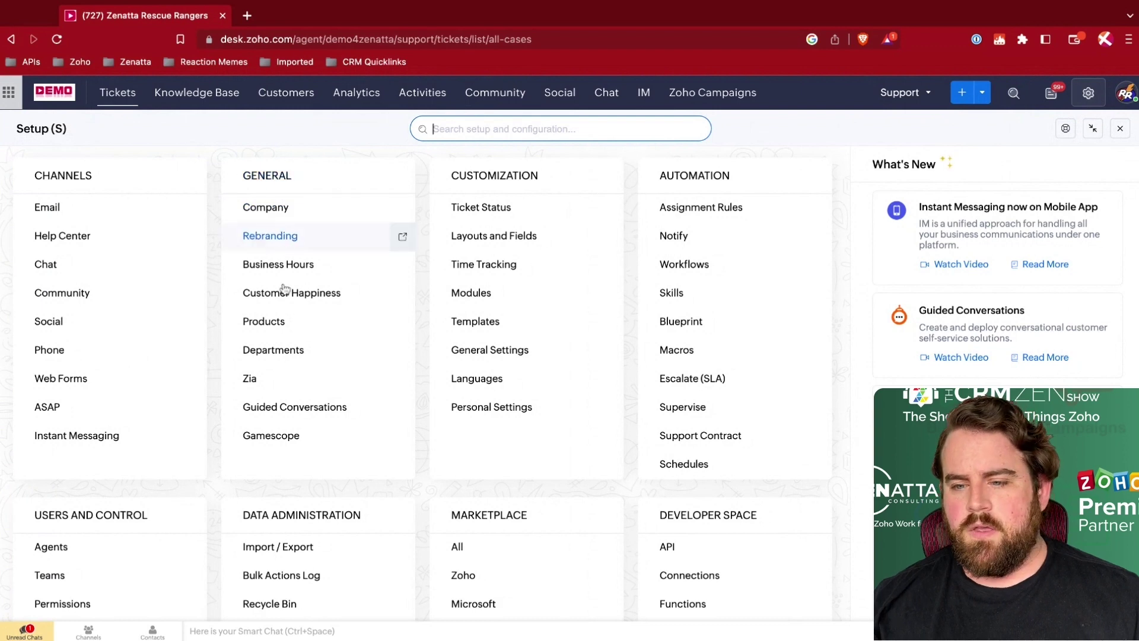
{"action": "left_click", "coordinate": [278, 354]}
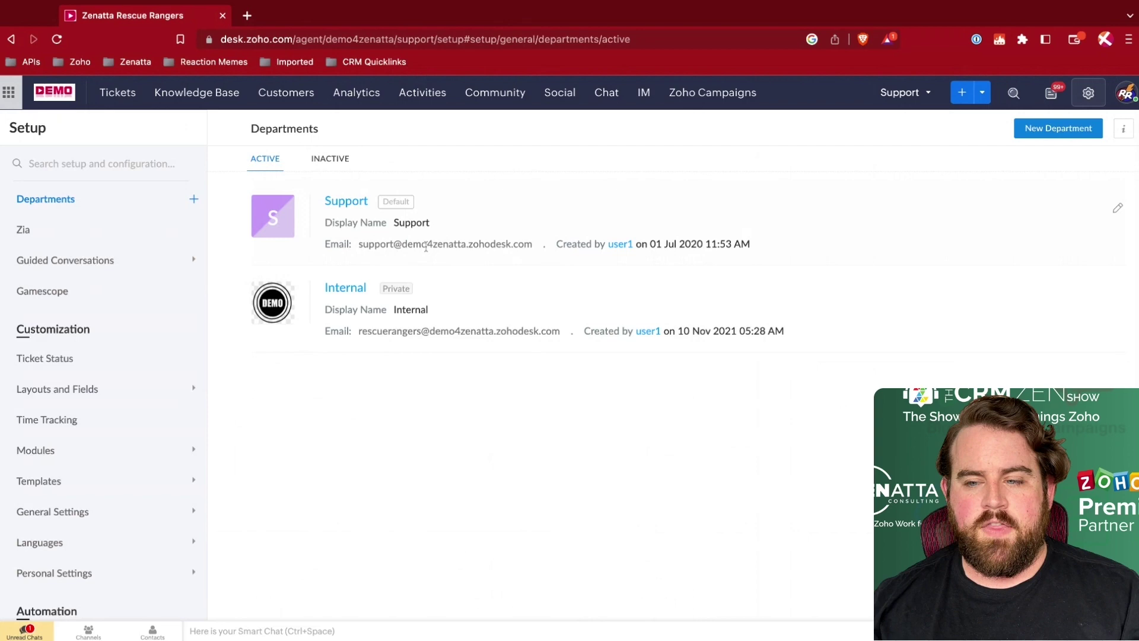
{"action": "double_click", "coordinate": [402, 244]}
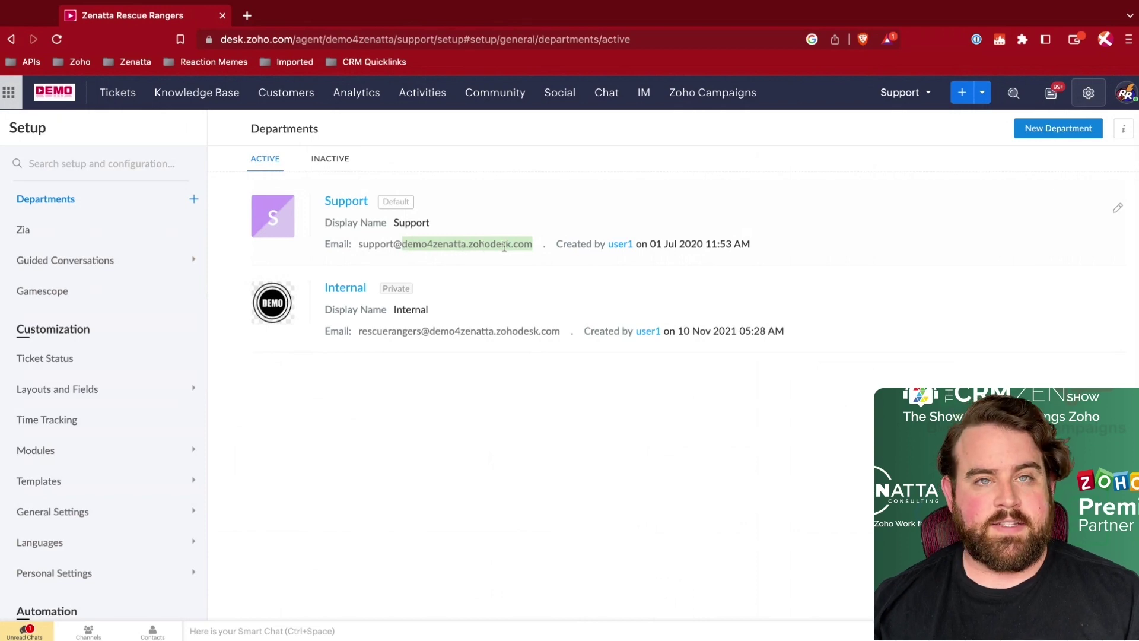
{"action": "left_click", "coordinate": [487, 229]}
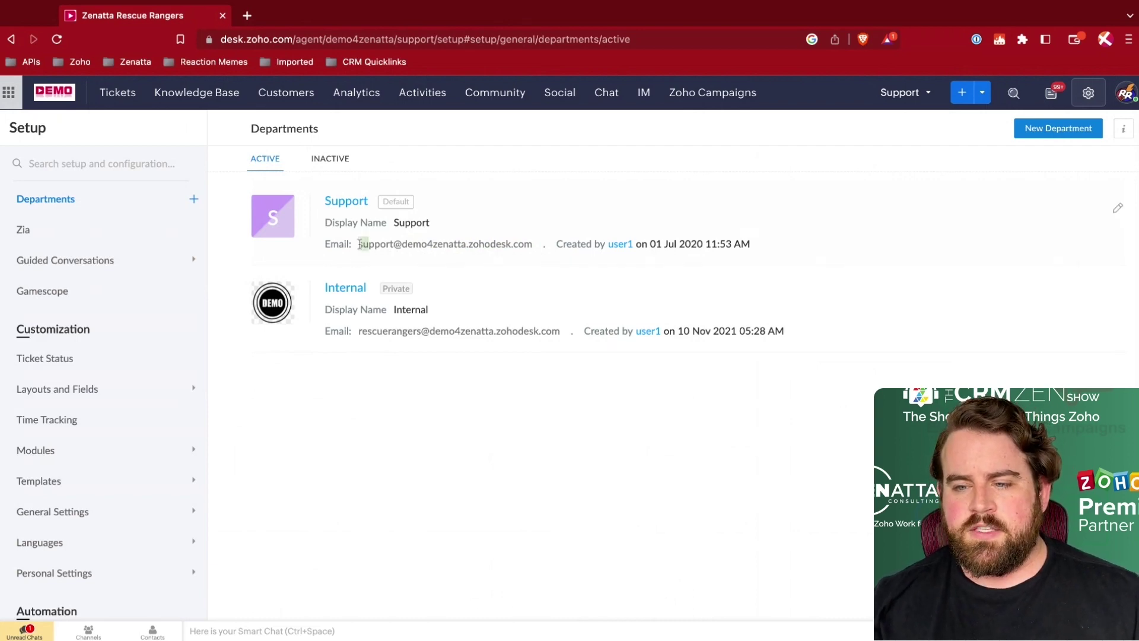
{"action": "left_click_drag", "start_coordinate": [359, 244], "coordinate": [532, 244]}
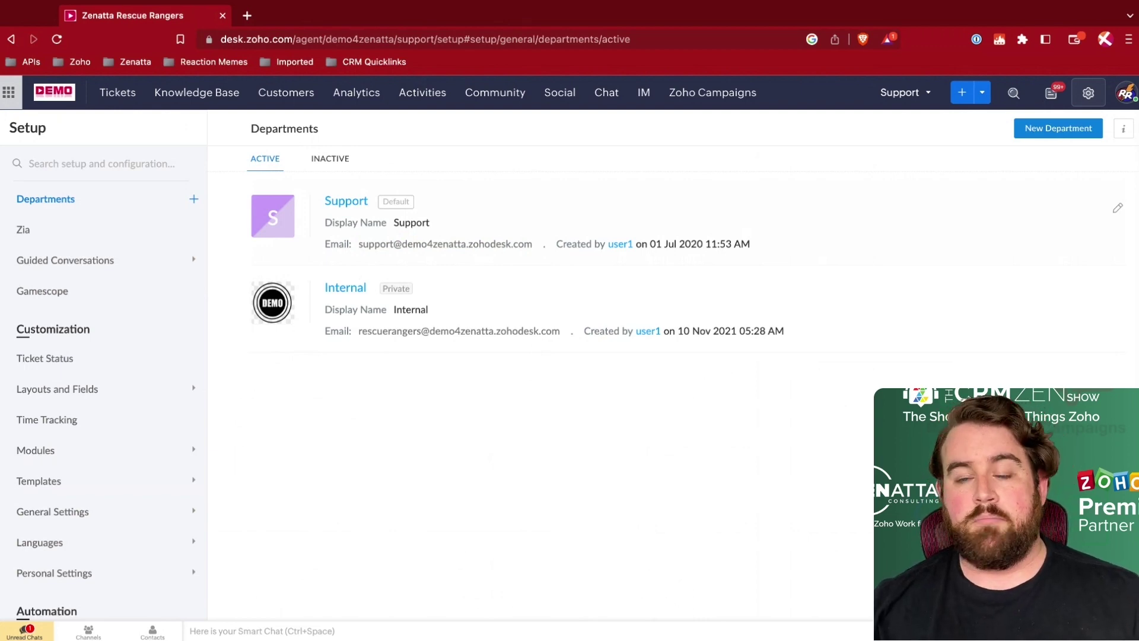
{"action": "mouse_move", "coordinate": [446, 281]}
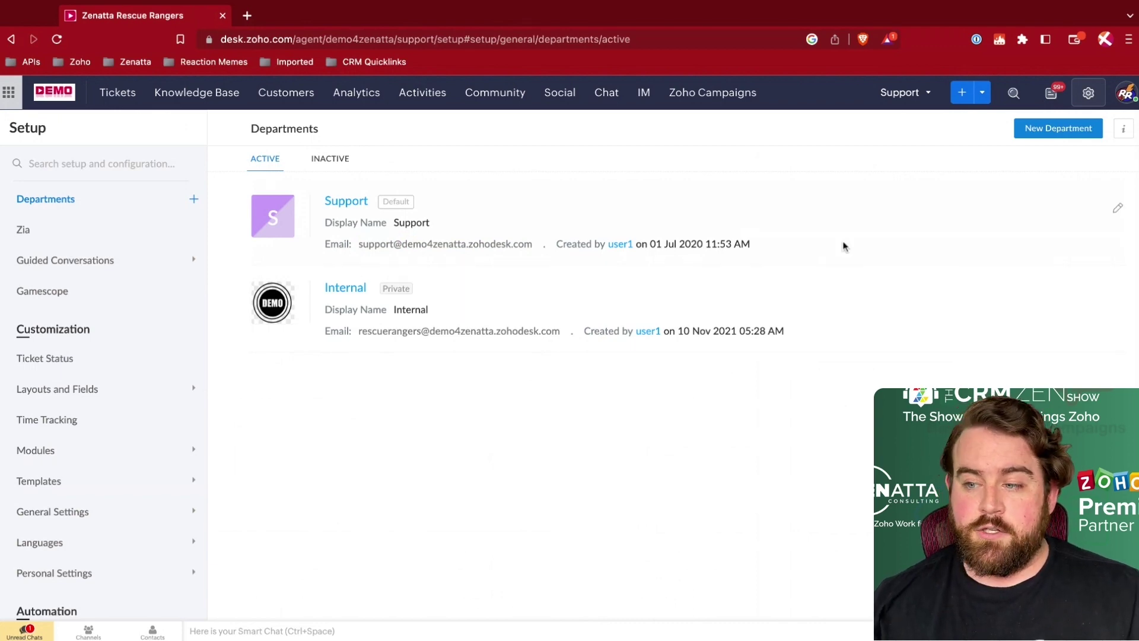
Step: Begin a New Department form and untick Display in Help Center
{"action": "left_click", "coordinate": [1061, 131]}
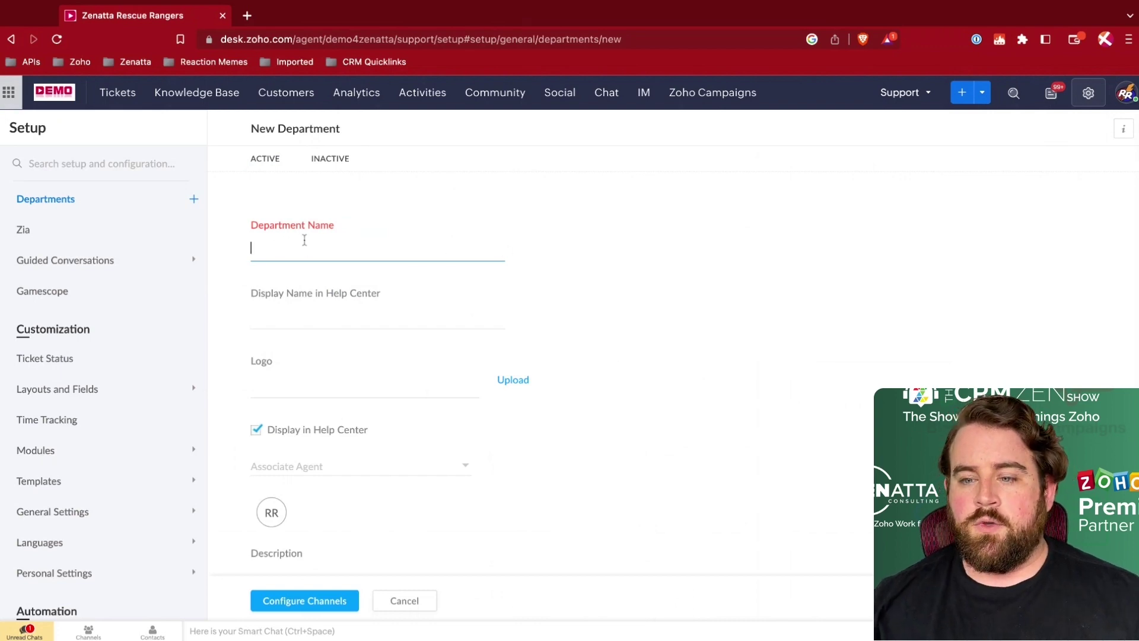
{"action": "scroll", "coordinate": [303, 242], "scroll_direction": "down", "scroll_amount": 1}
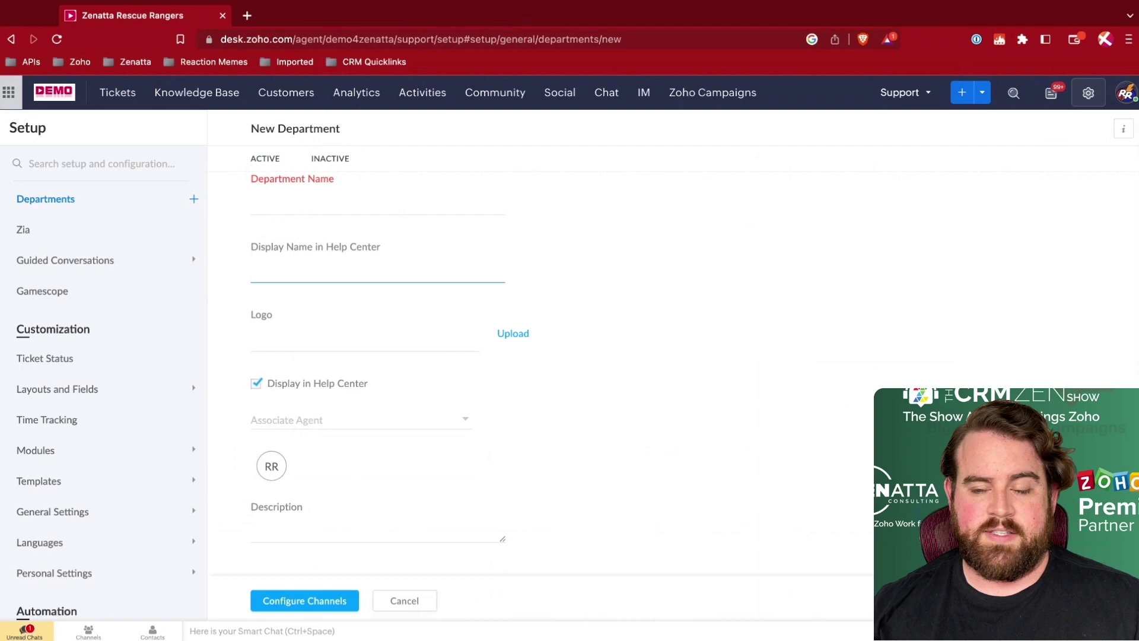
{"action": "scroll", "coordinate": [354, 305], "scroll_direction": "down", "scroll_amount": 2}
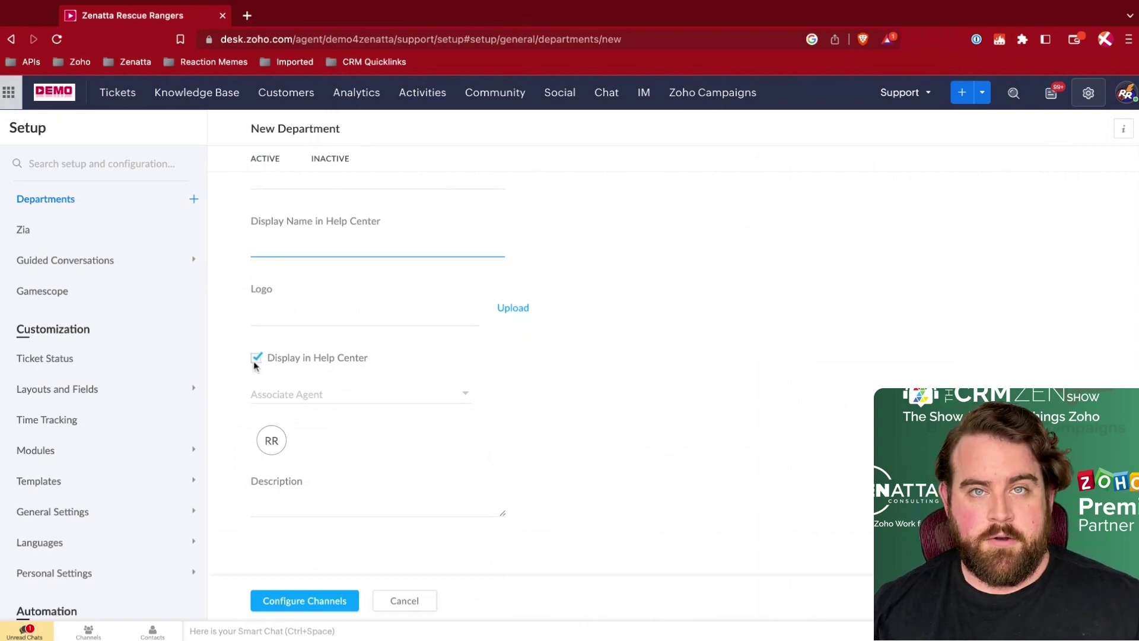
{"action": "left_click", "coordinate": [255, 360]}
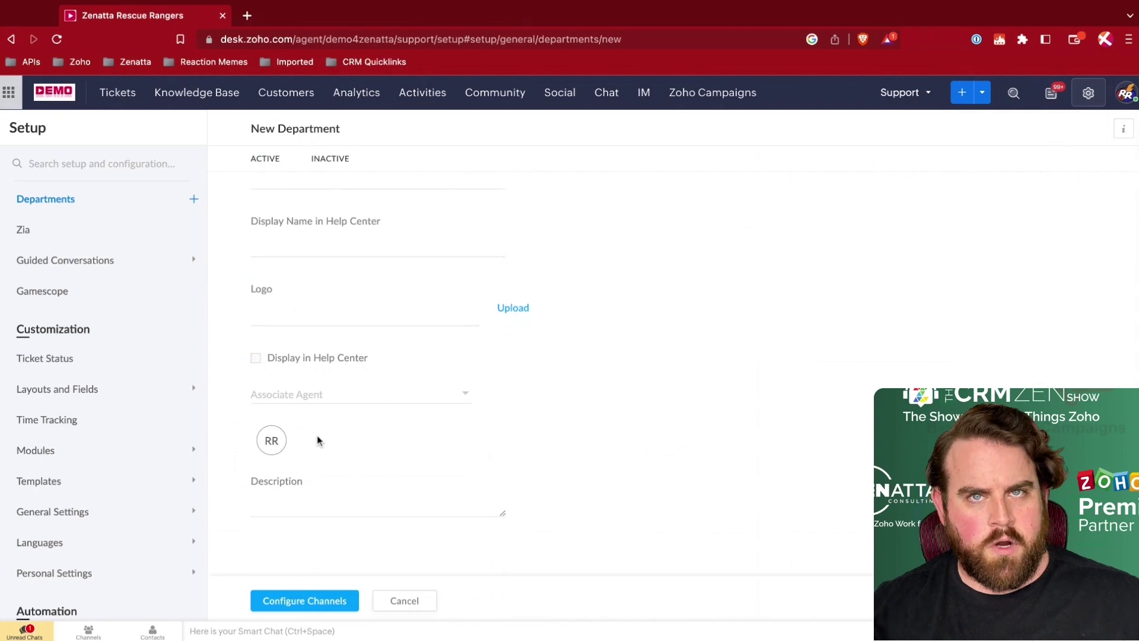
Step: Cancel the new department, then dismiss Internal's Disable Department dialog without disabling it
{"action": "left_click", "coordinate": [396, 602]}
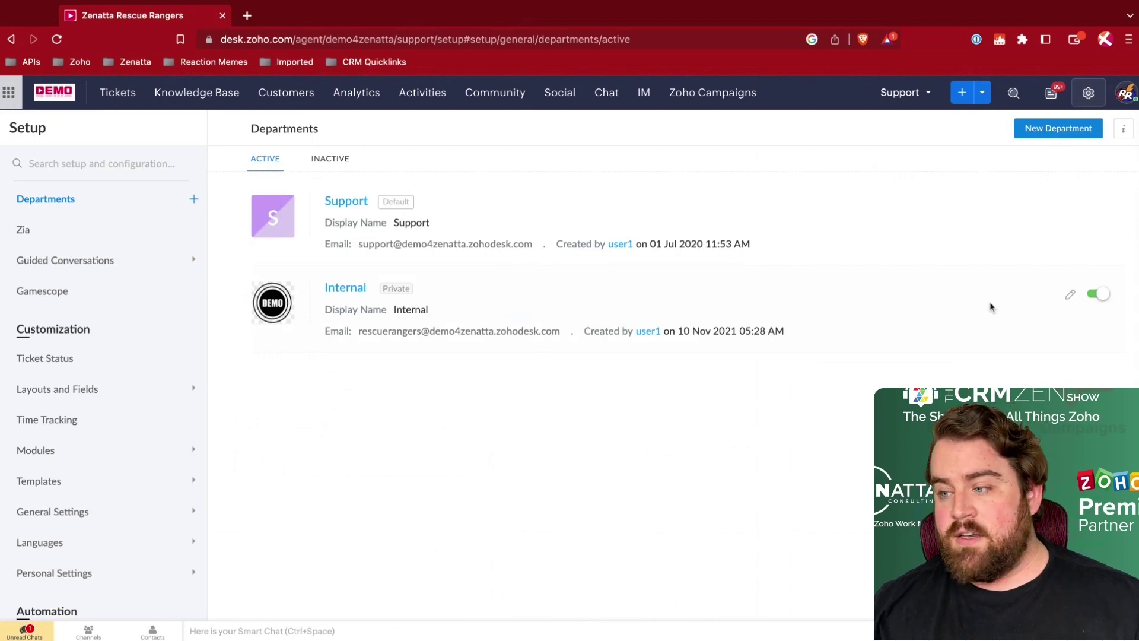
{"action": "left_click", "coordinate": [1101, 295]}
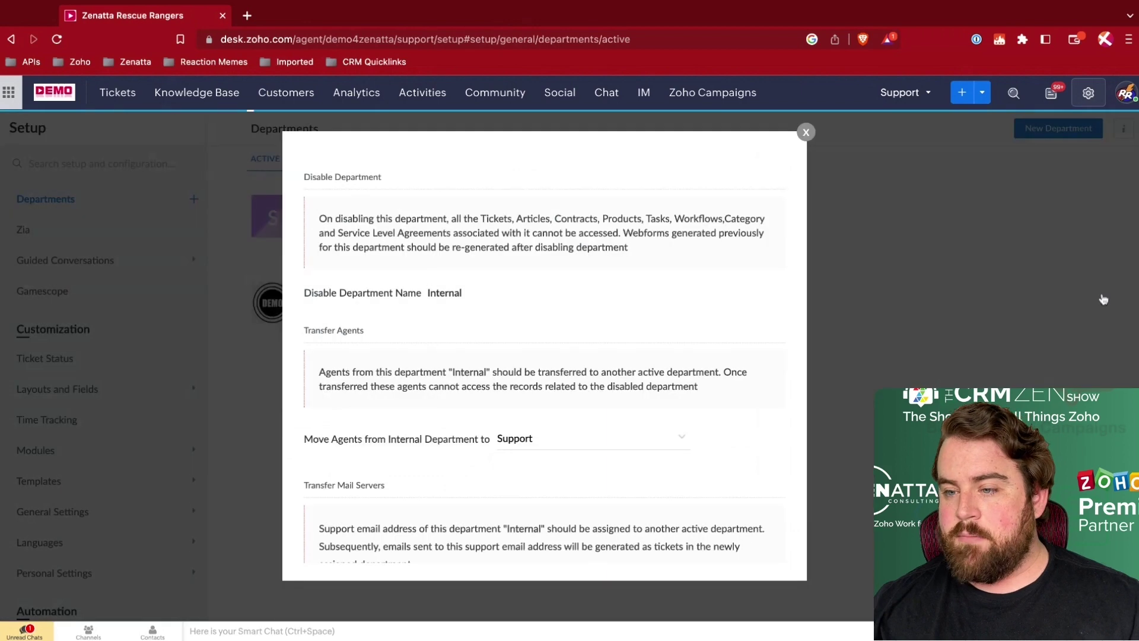
{"action": "scroll", "coordinate": [516, 300], "scroll_direction": "down", "scroll_amount": 5}
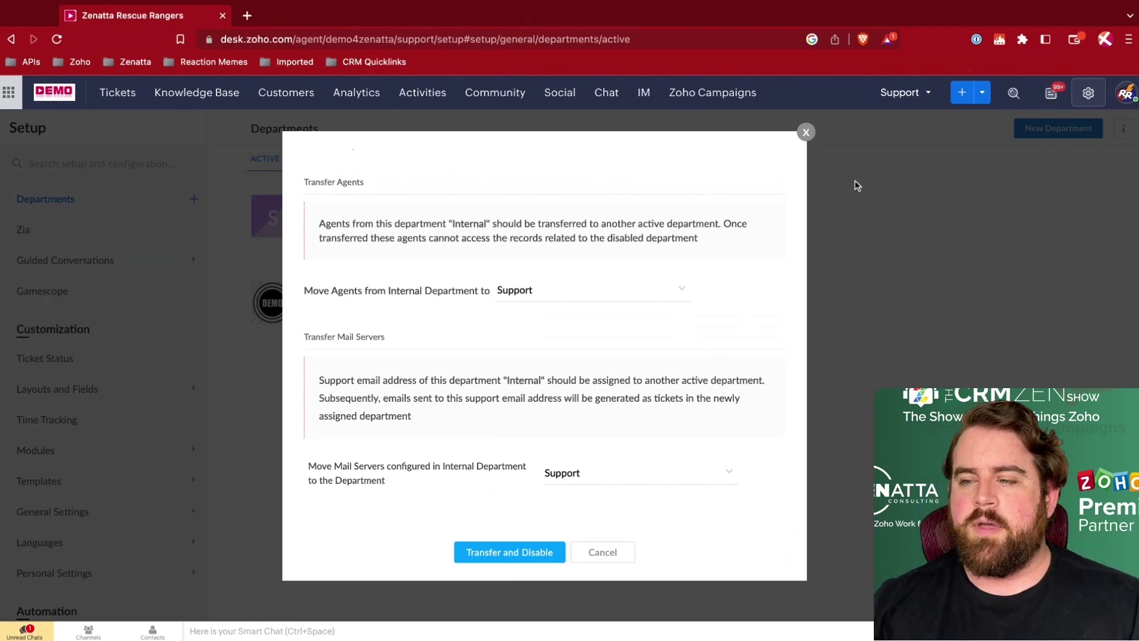
{"action": "left_click", "coordinate": [806, 133]}
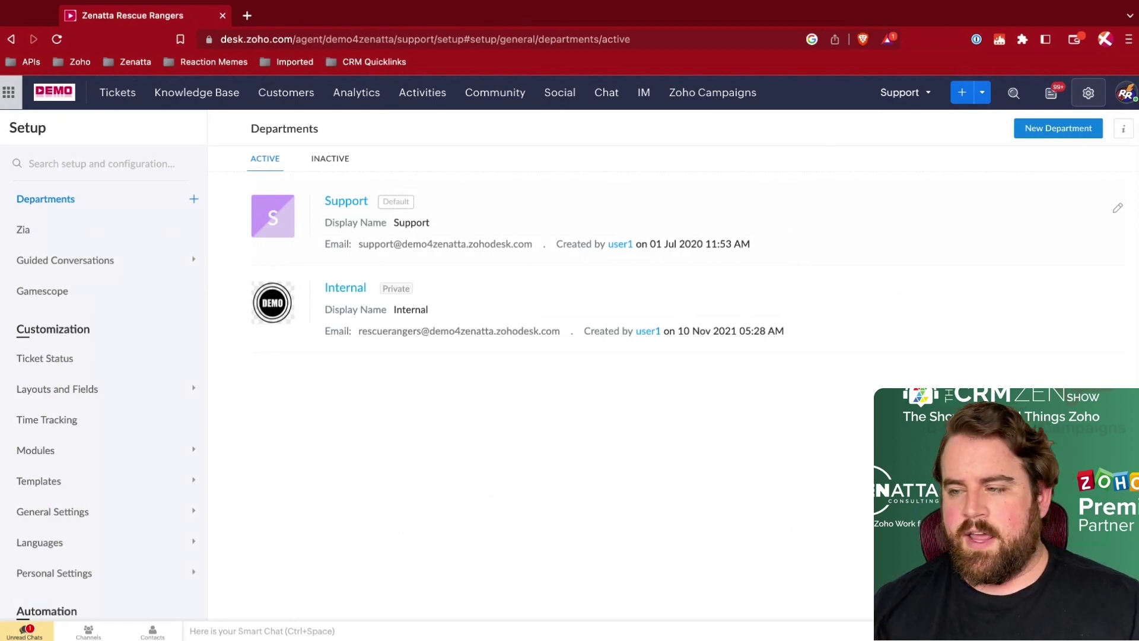
{"action": "left_click", "coordinate": [322, 167]}
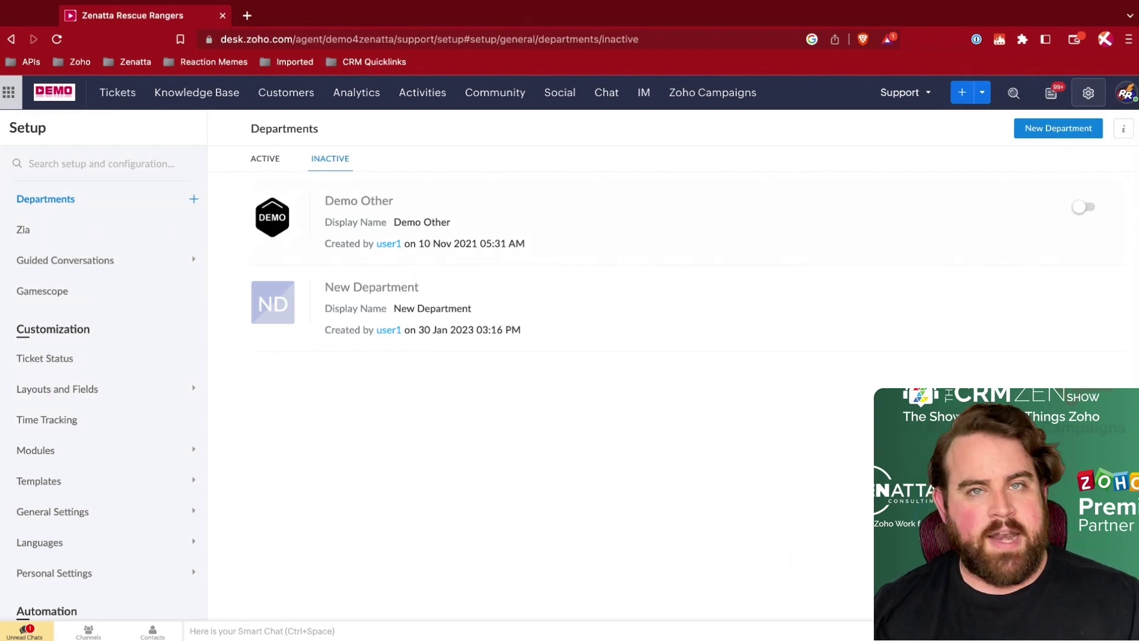
{"action": "left_click", "coordinate": [265, 159]}
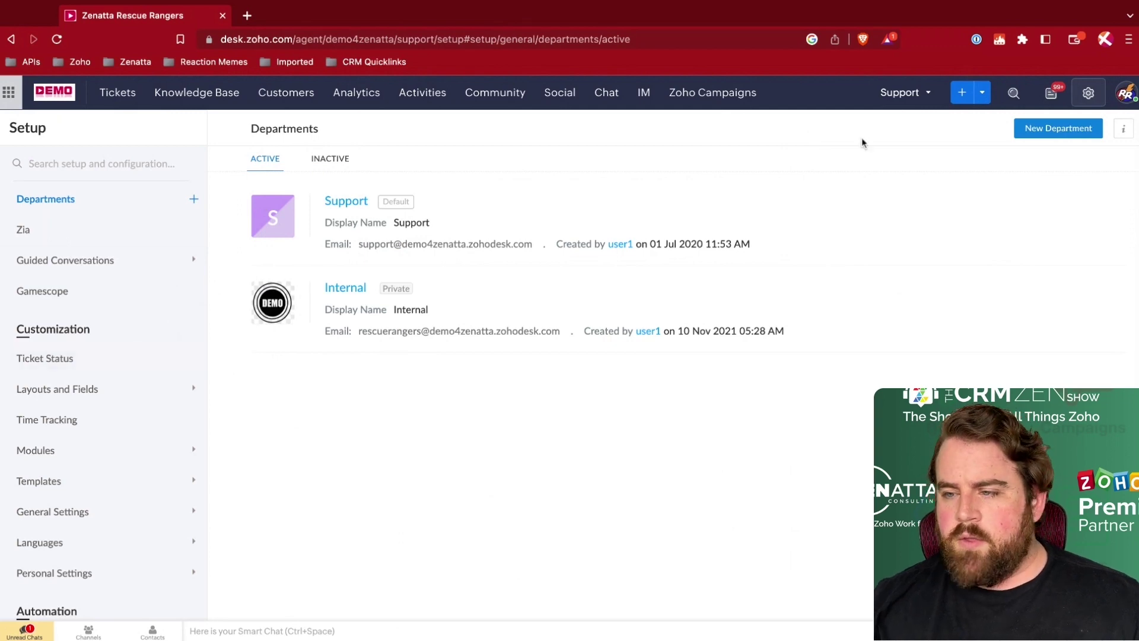
Step: Start a New Agent from Setup > Agents, reaching Zoho One's Assign Desk to User(s) dialog
{"action": "left_click", "coordinate": [1087, 93]}
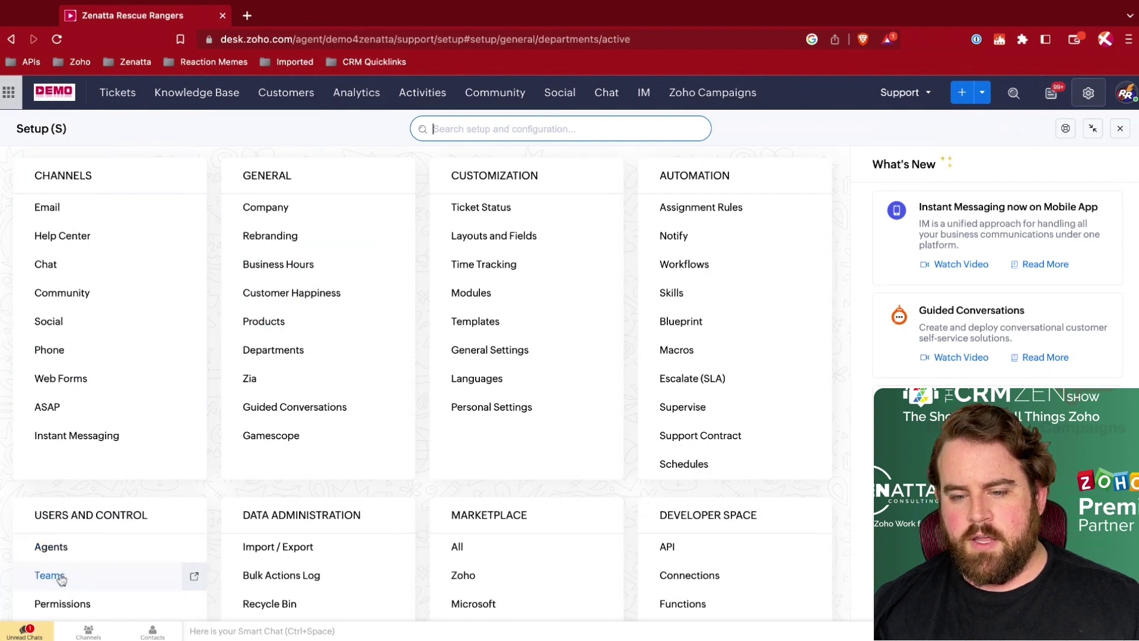
{"action": "left_click", "coordinate": [61, 552]}
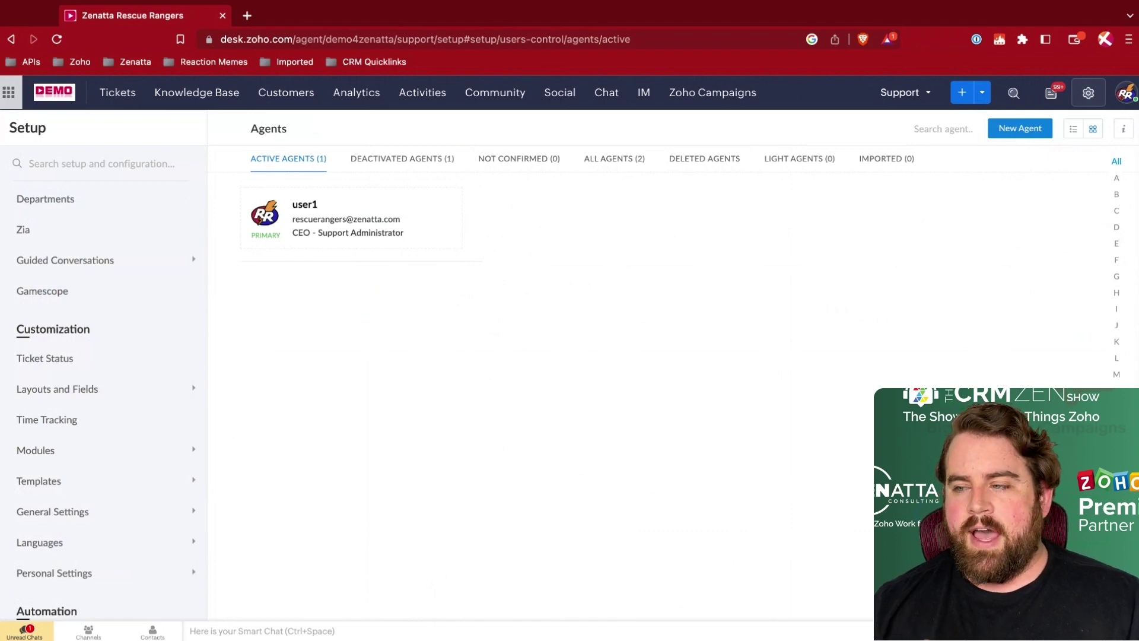
{"action": "left_click", "coordinate": [1019, 129]}
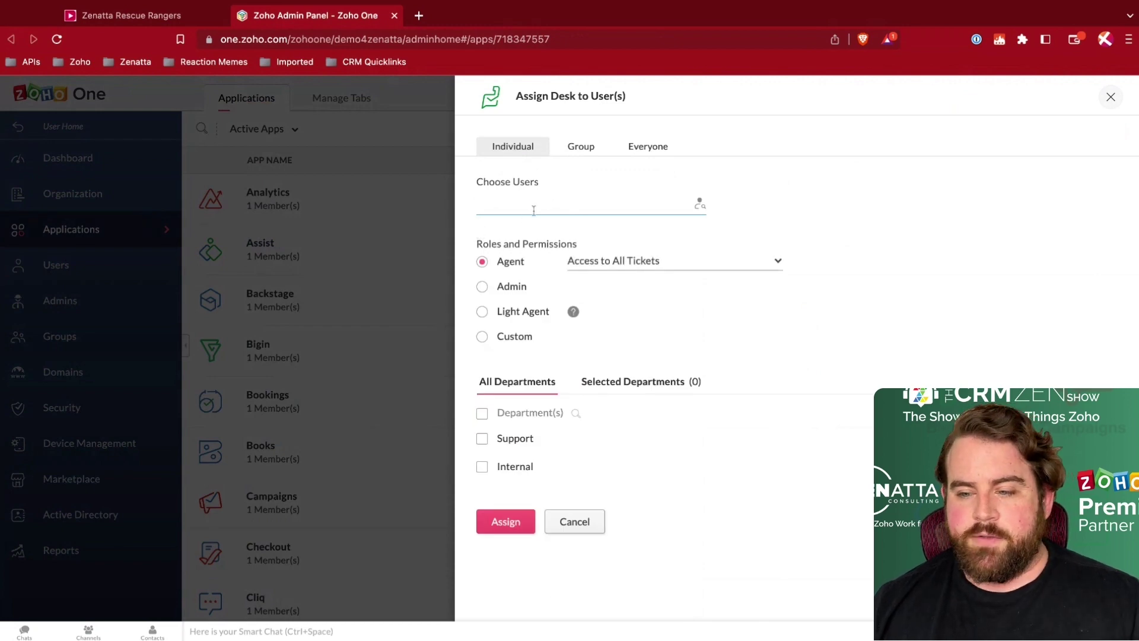
Step: Choose the Light Agent role in the Assign Desk to User(s) dialog
{"action": "left_click", "coordinate": [482, 313]}
{"action": "mouse_move", "coordinate": [574, 314]}
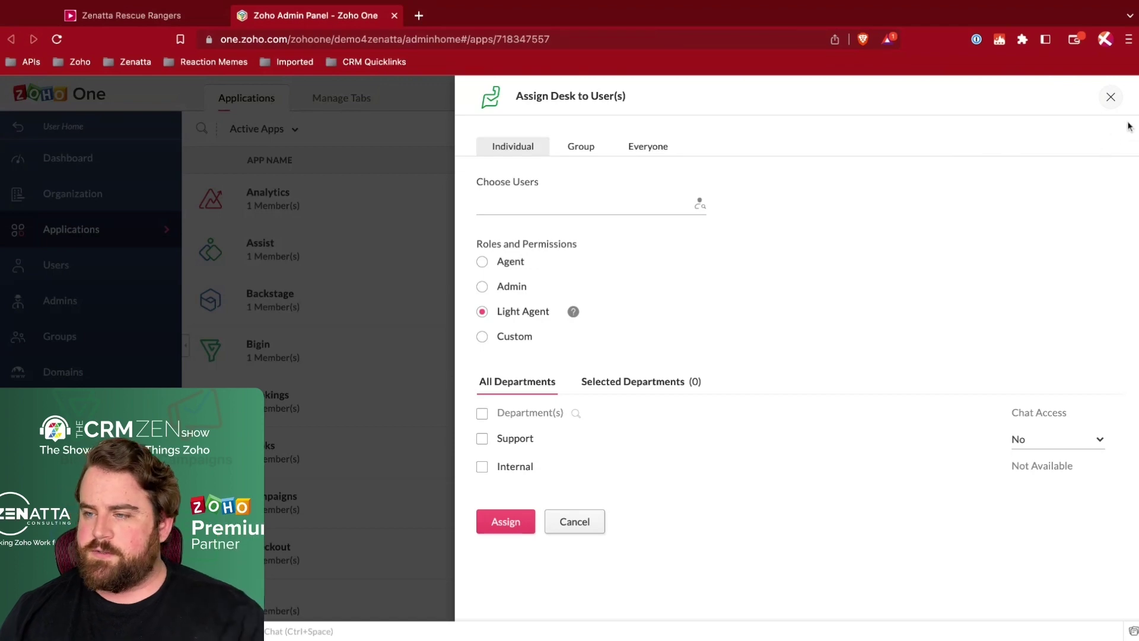
Step: Close the admin panel tab and begin adding a team from the empty Teams setup page
{"action": "left_click", "coordinate": [394, 16]}
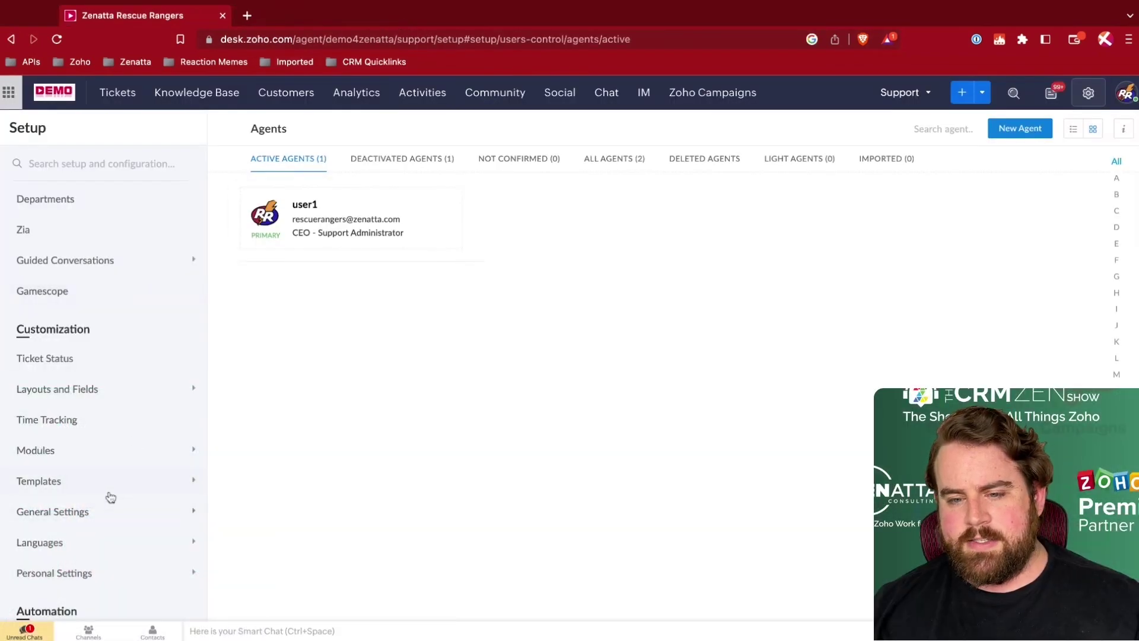
{"action": "scroll", "coordinate": [105, 286], "scroll_direction": "up", "scroll_amount": 3}
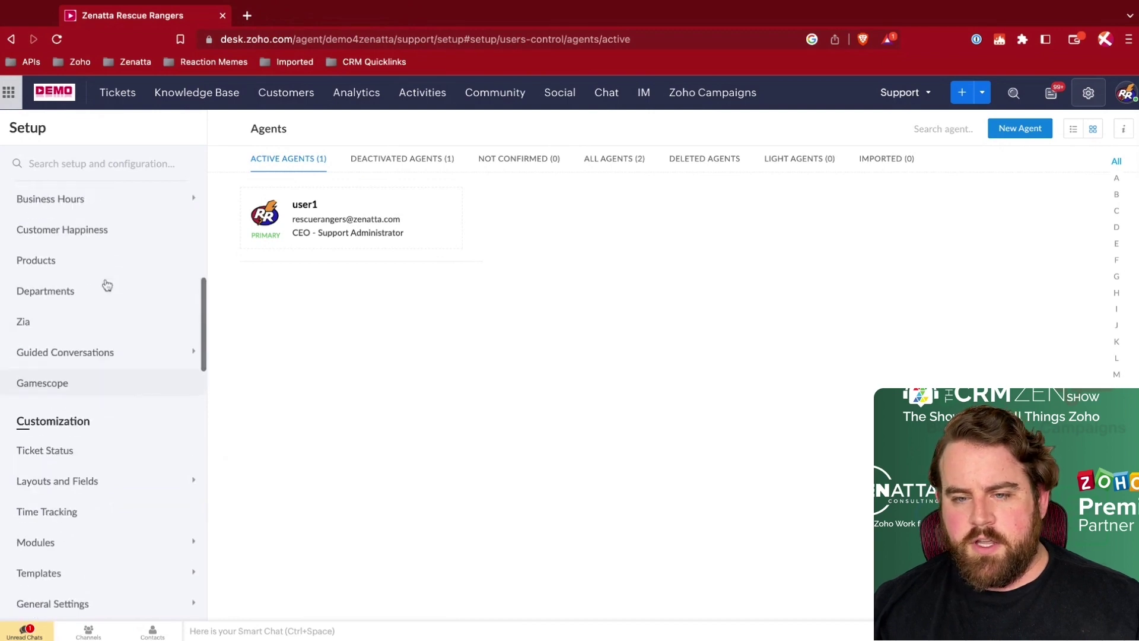
{"action": "left_click", "coordinate": [1087, 92]}
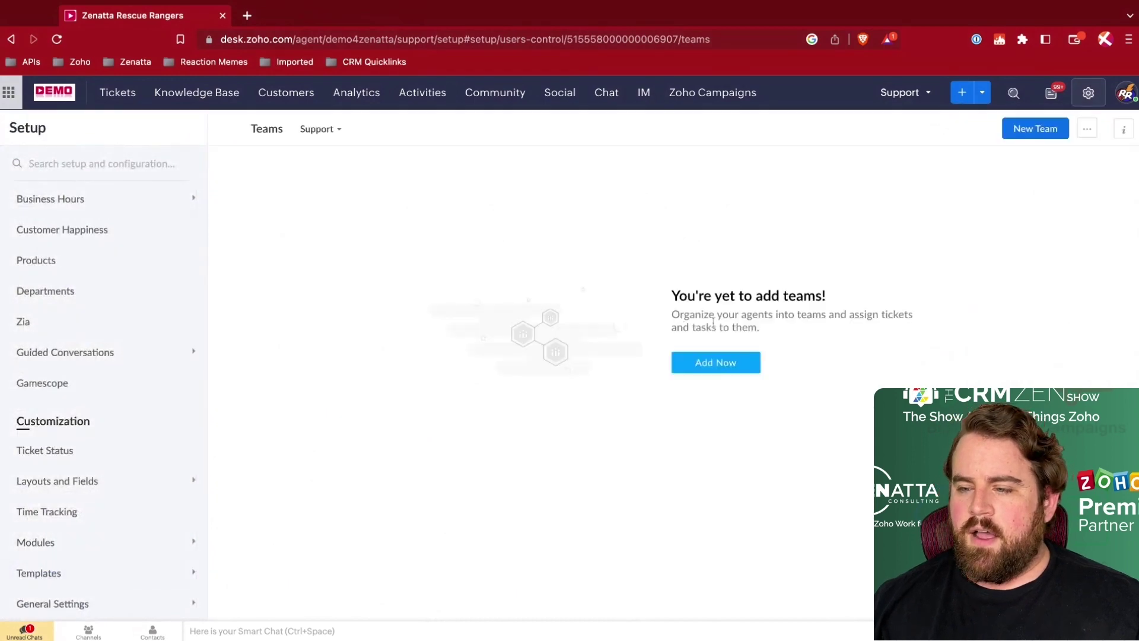
{"action": "left_click", "coordinate": [702, 362]}
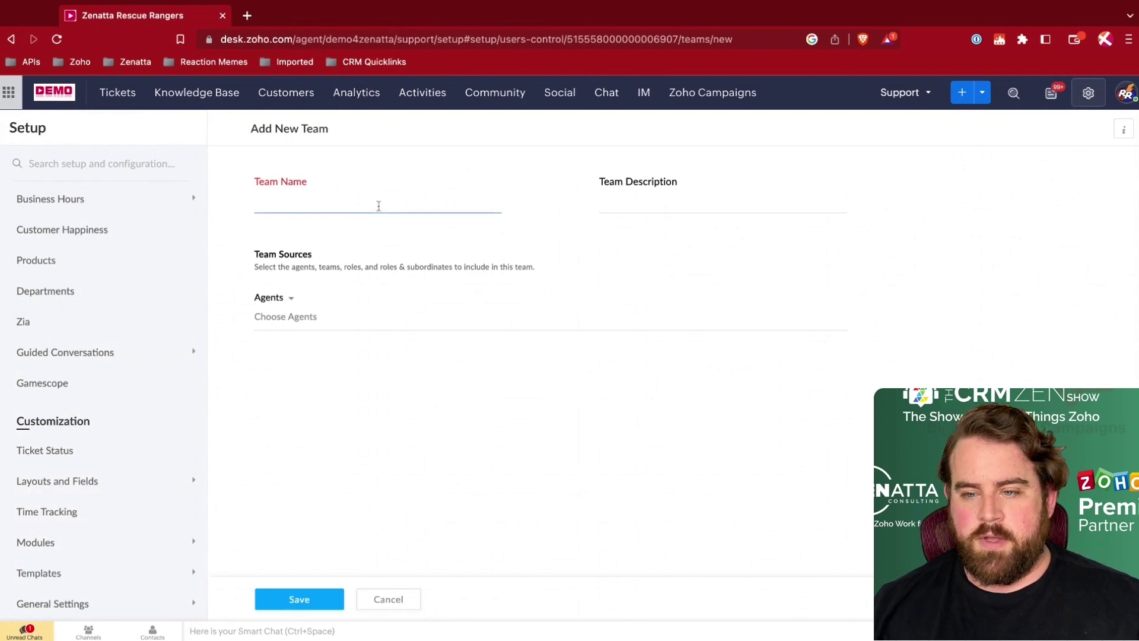
Step: Select the Team Name field and add user1 as an agent of the new team
{"action": "left_click", "coordinate": [378, 206]}
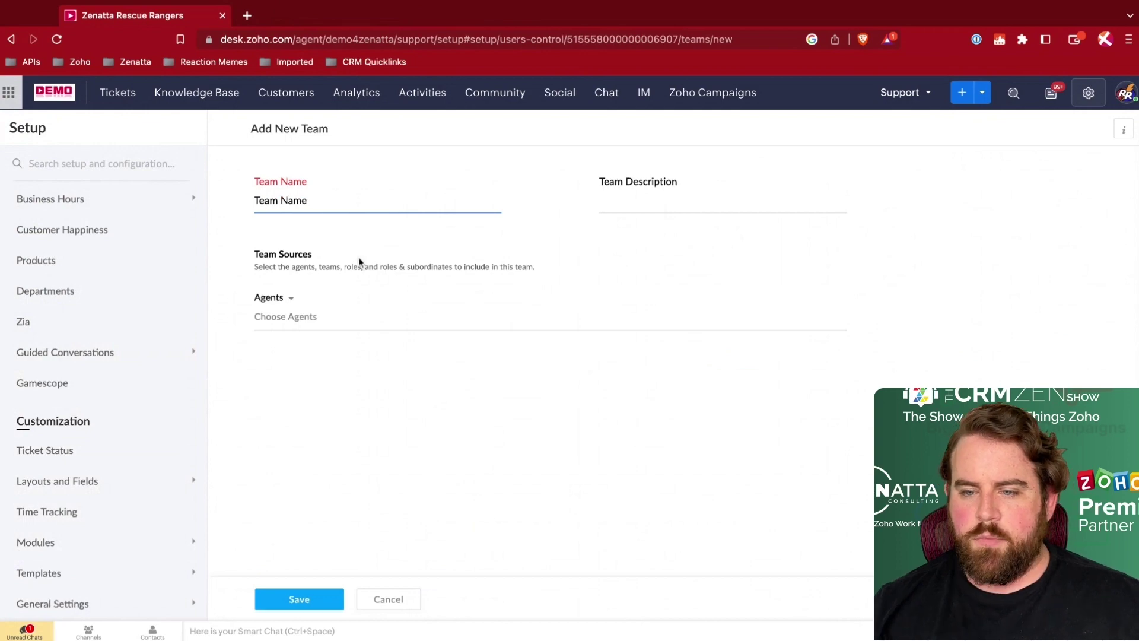
{"action": "left_click", "coordinate": [274, 316]}
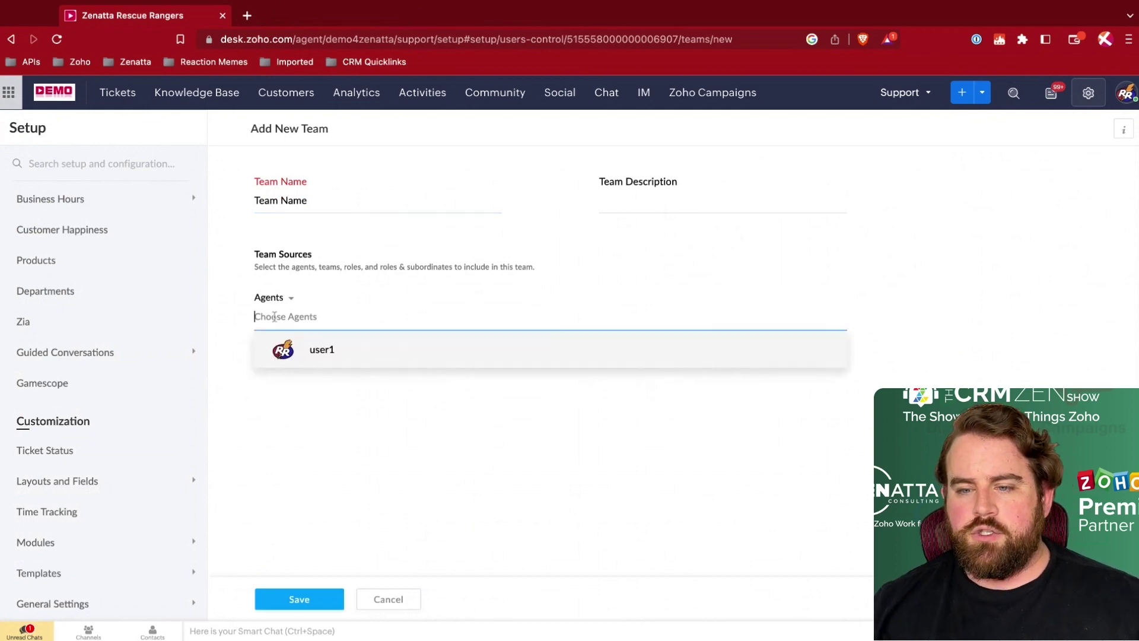
{"action": "left_click", "coordinate": [320, 350]}
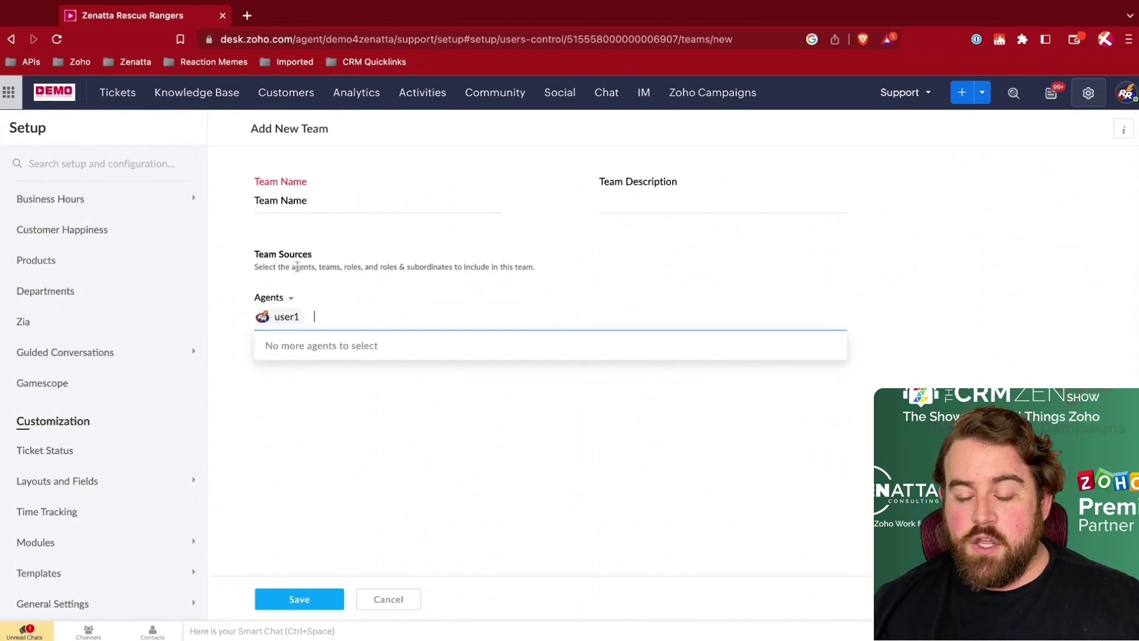
{"action": "left_click_drag", "start_coordinate": [293, 269], "coordinate": [546, 276]}
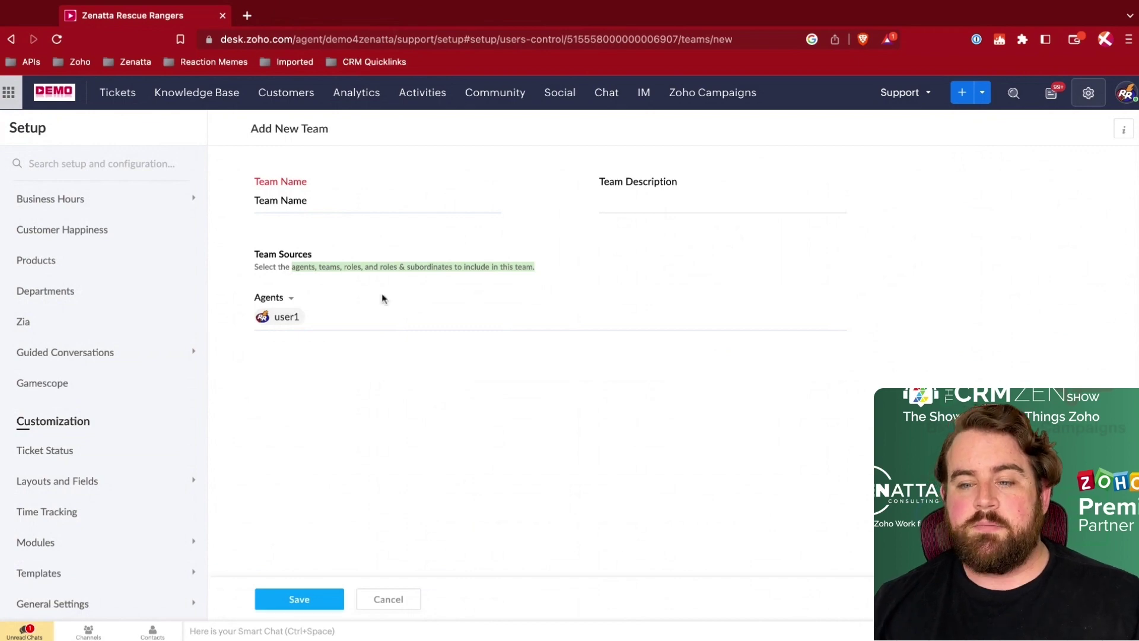
Step: Try the Roles and Roles & Subordinates source types, then settle on Teams
{"action": "left_click", "coordinate": [287, 299]}
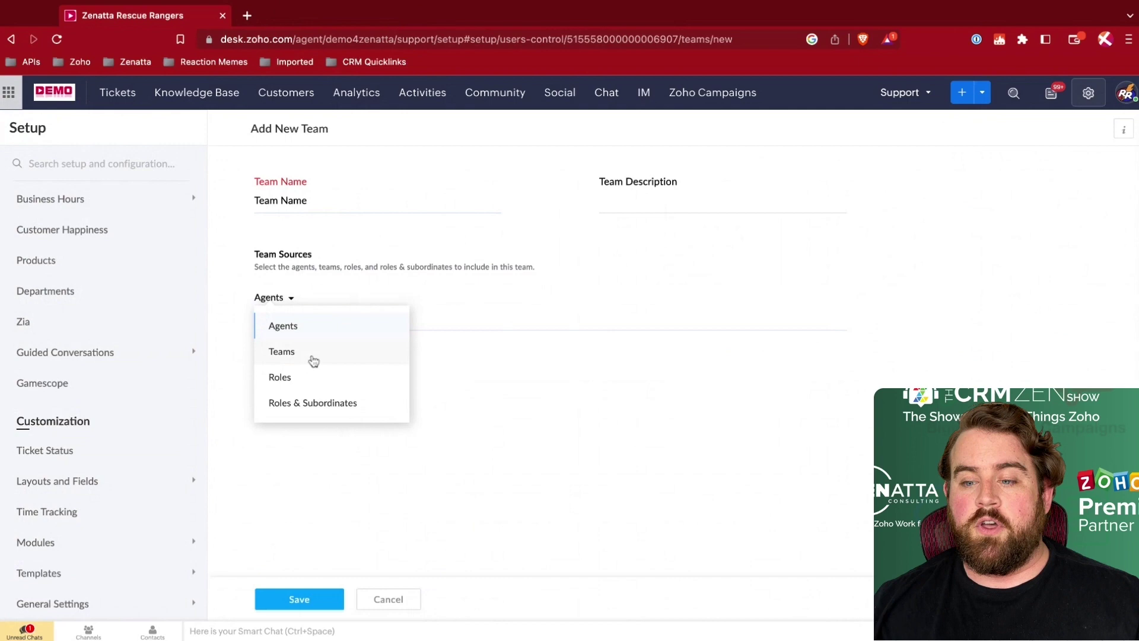
{"action": "left_click", "coordinate": [302, 381]}
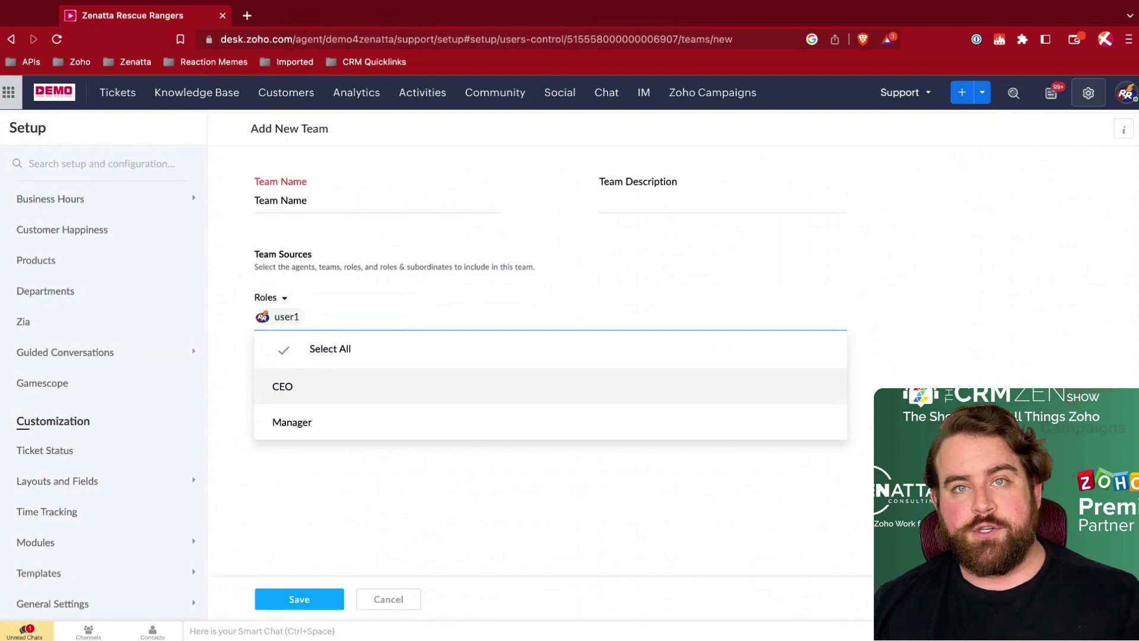
{"action": "left_click", "coordinate": [271, 297]}
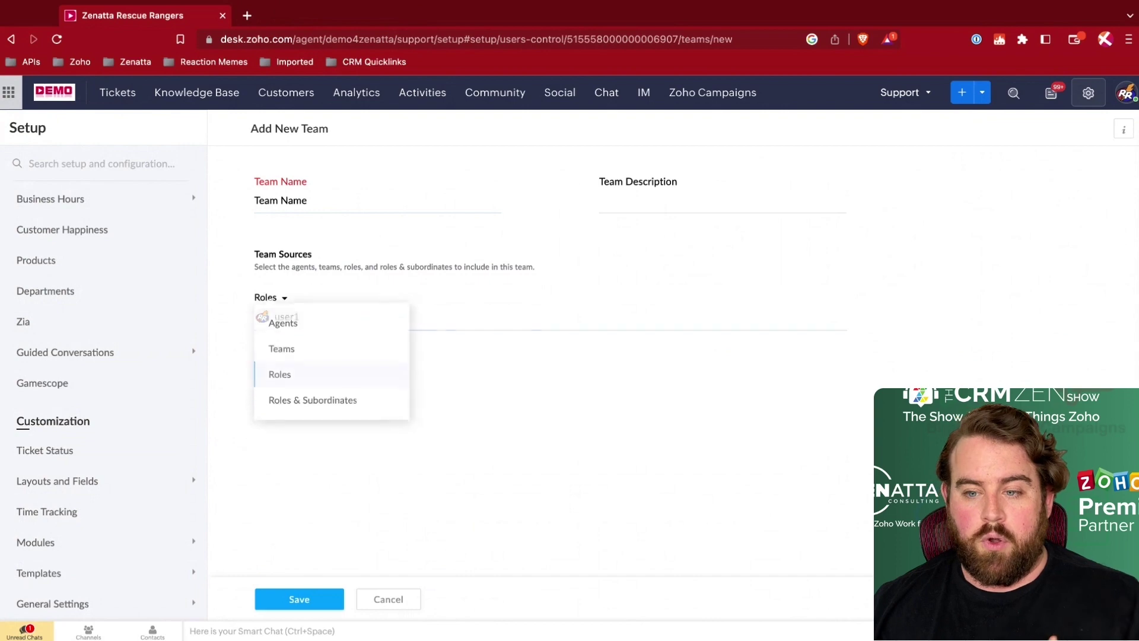
{"action": "left_click", "coordinate": [303, 401]}
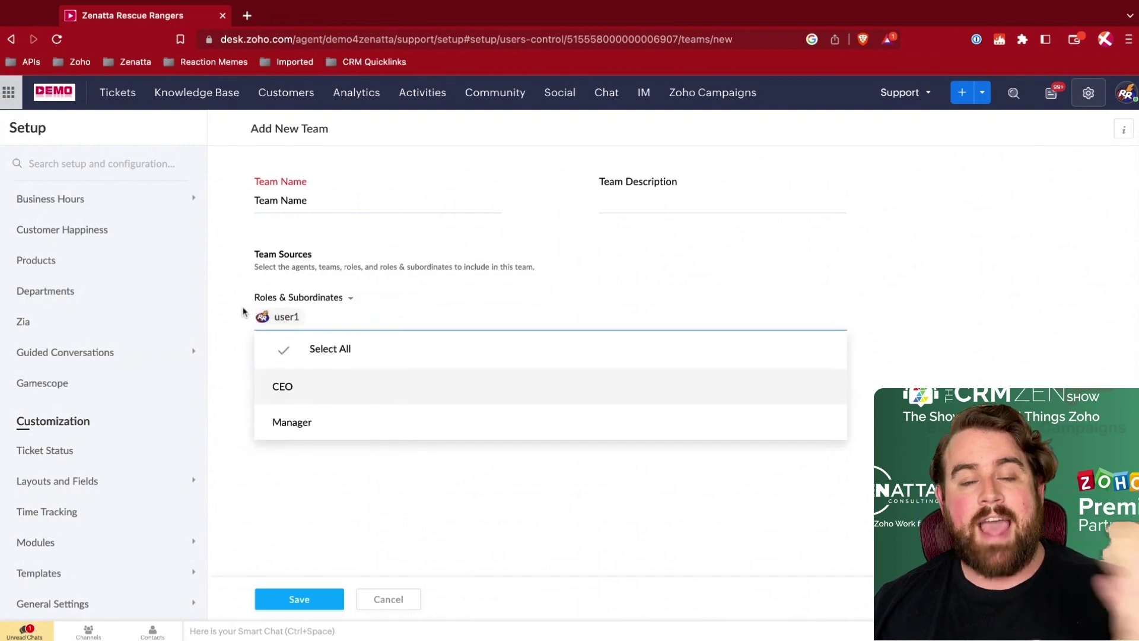
{"action": "left_click", "coordinate": [264, 299]}
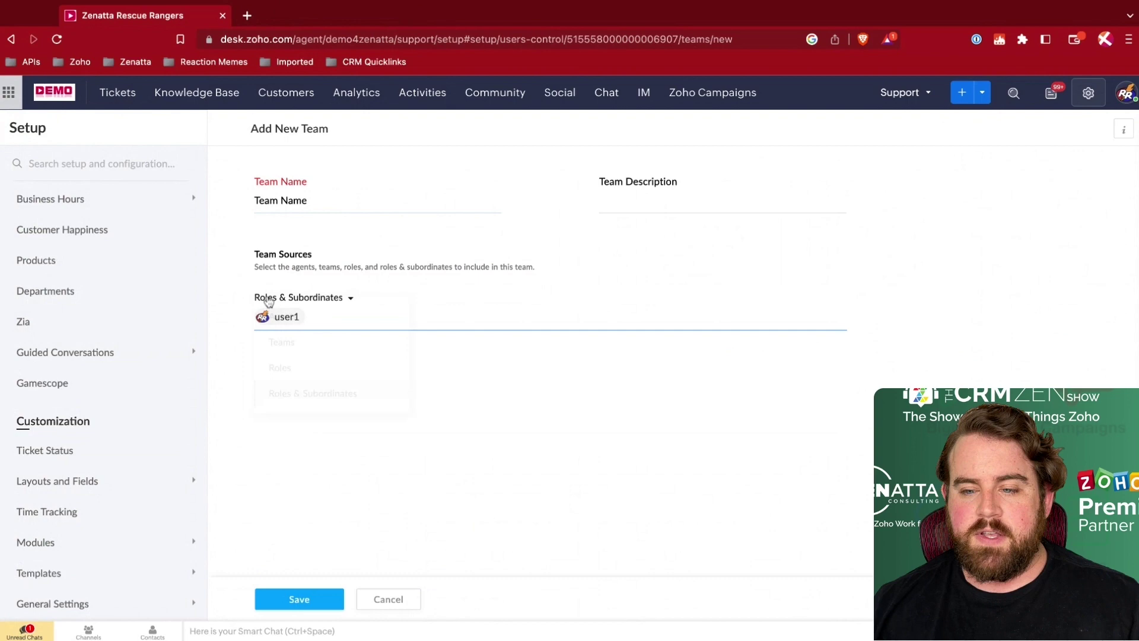
{"action": "left_click", "coordinate": [289, 354]}
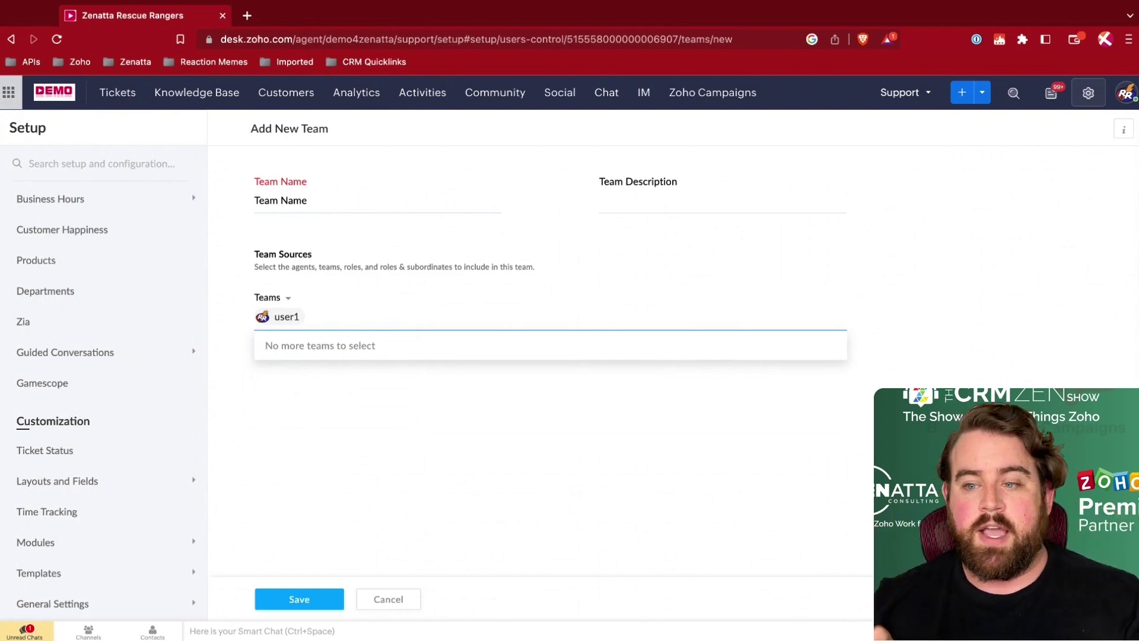
Step: Save the team twice and return to Teams, where Team Name shows 1 agent
{"action": "left_click", "coordinate": [298, 316]}
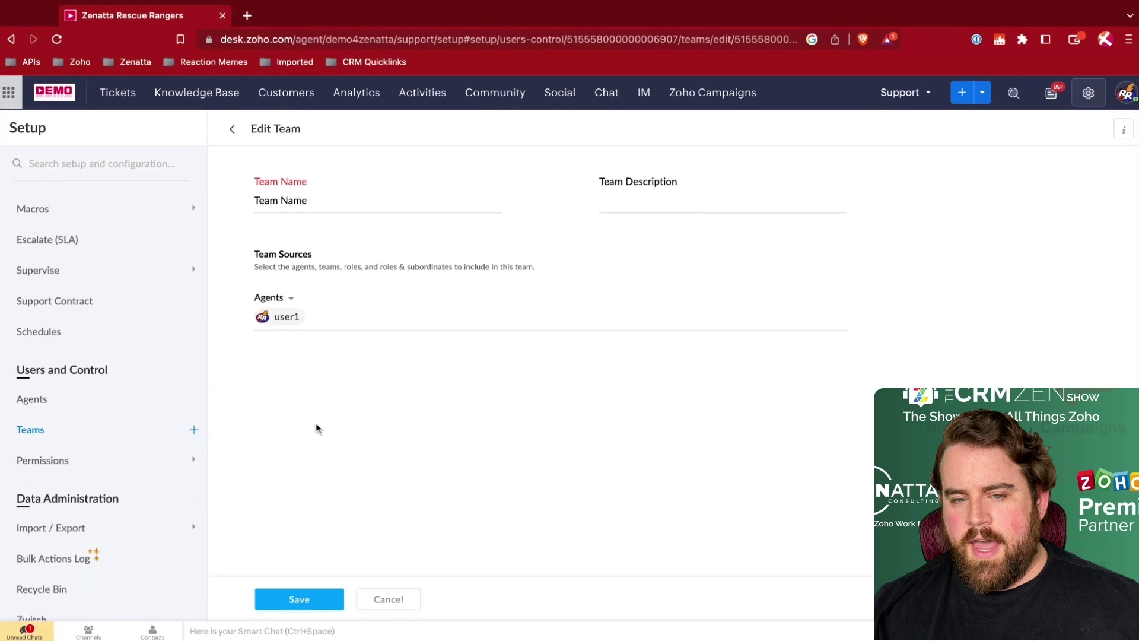
{"action": "left_click", "coordinate": [299, 598]}
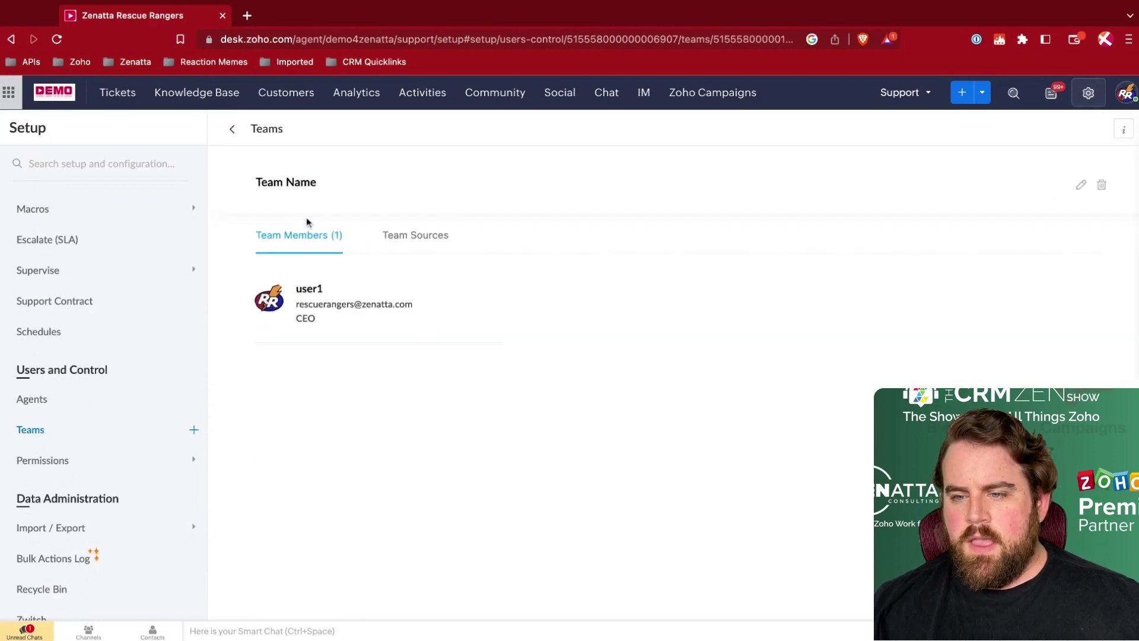
{"action": "left_click", "coordinate": [233, 130]}
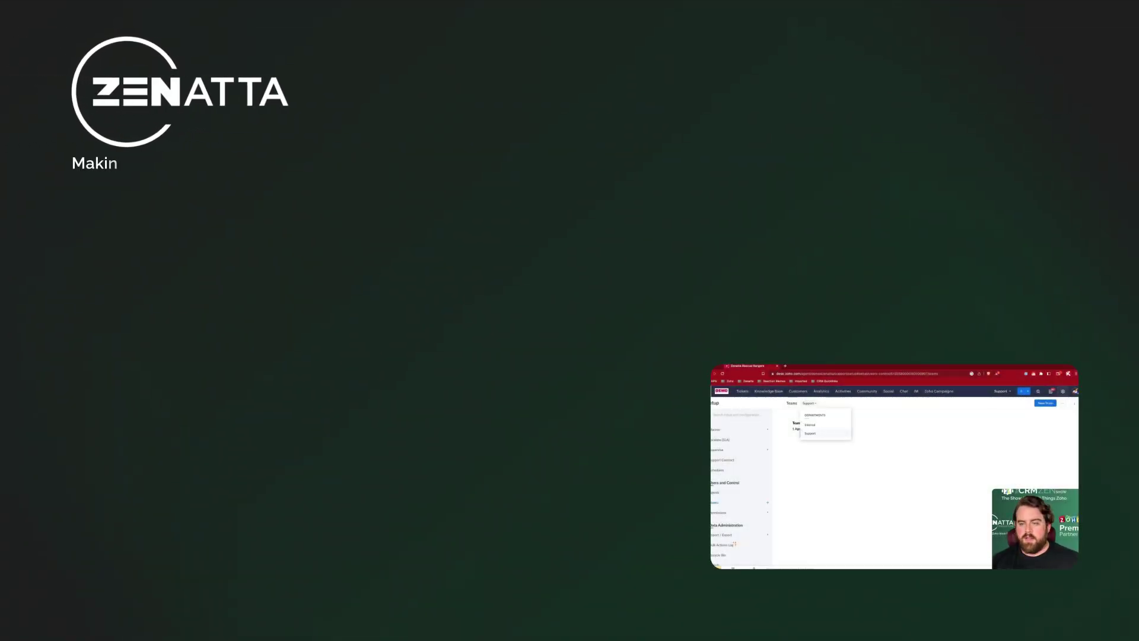
{"action": "left_click", "coordinate": [813, 426]}
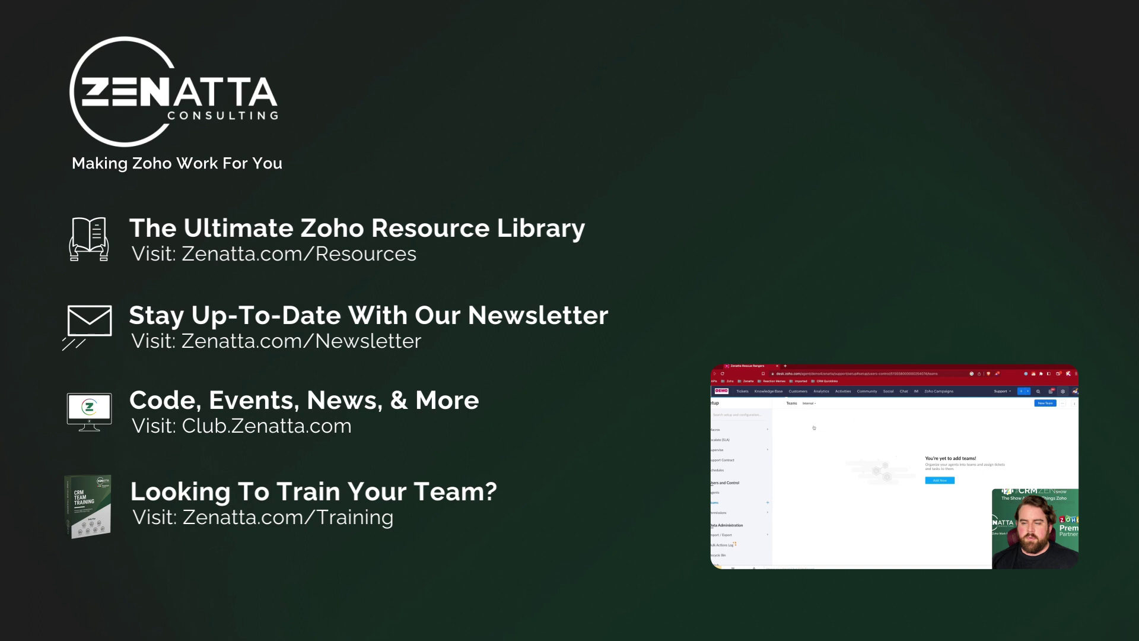